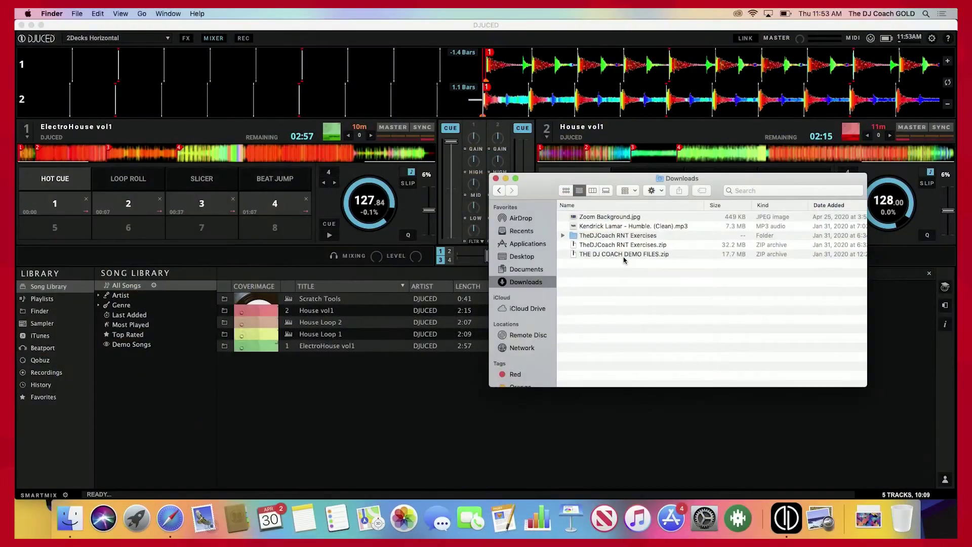
Extract THE DJ COACH DEMO FILES.zip in Downloads and open the new folder with its two mp3 tracks
click(624, 257)
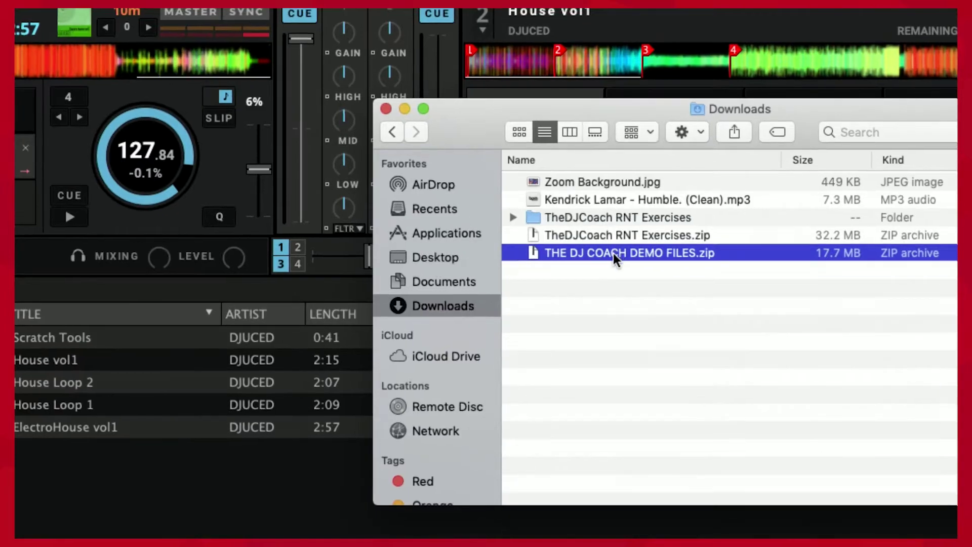
double_click(613, 253)
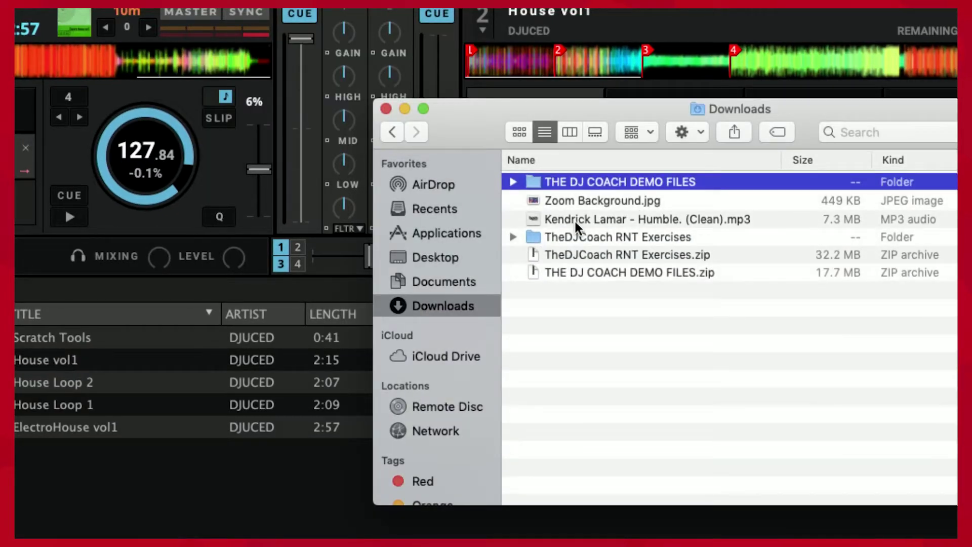
double_click(600, 181)
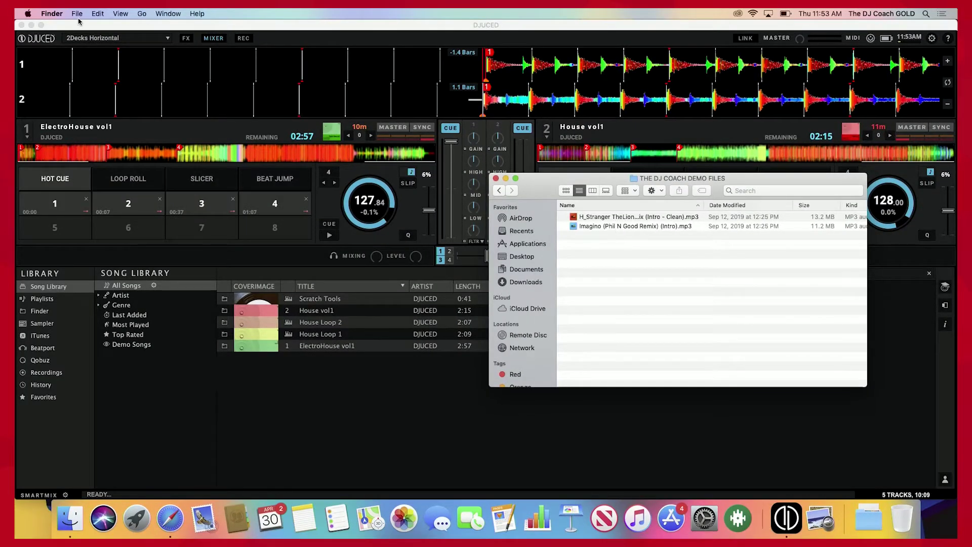
click(31, 25)
Create a desktop folder named DJ MUSIC and place it near the top right of the desktop
drag(547, 191, 209, 254)
right_click(842, 107)
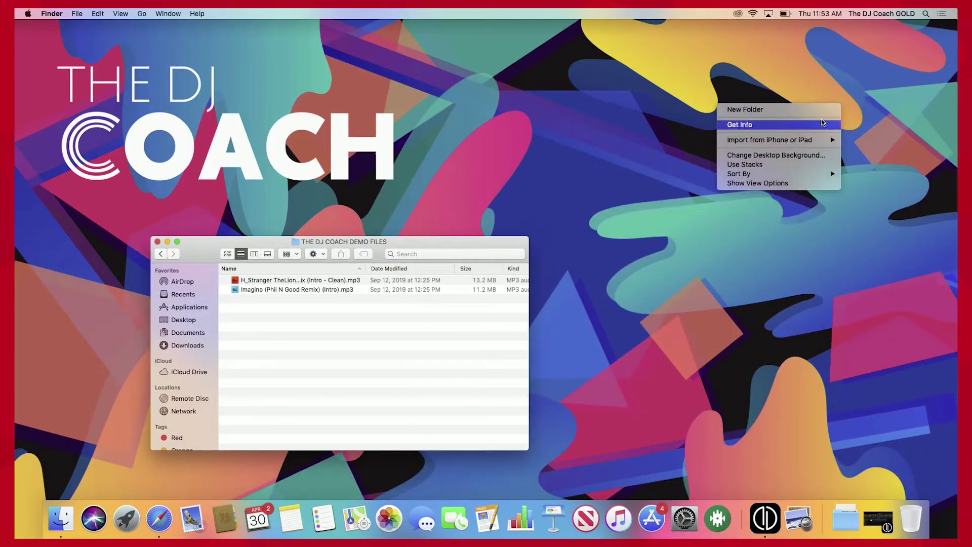
click(814, 107)
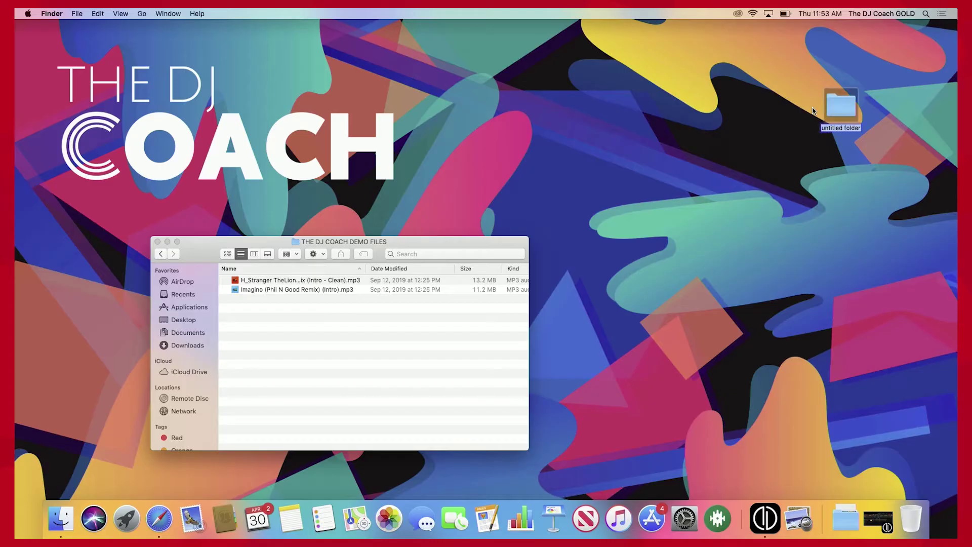
text(DJ MUSIC)
key(Return)
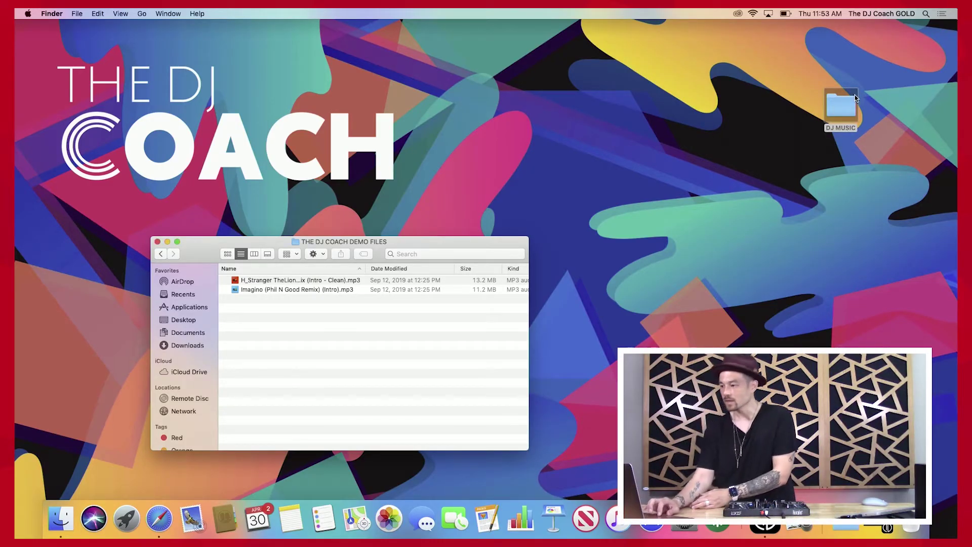
drag(844, 104, 891, 85)
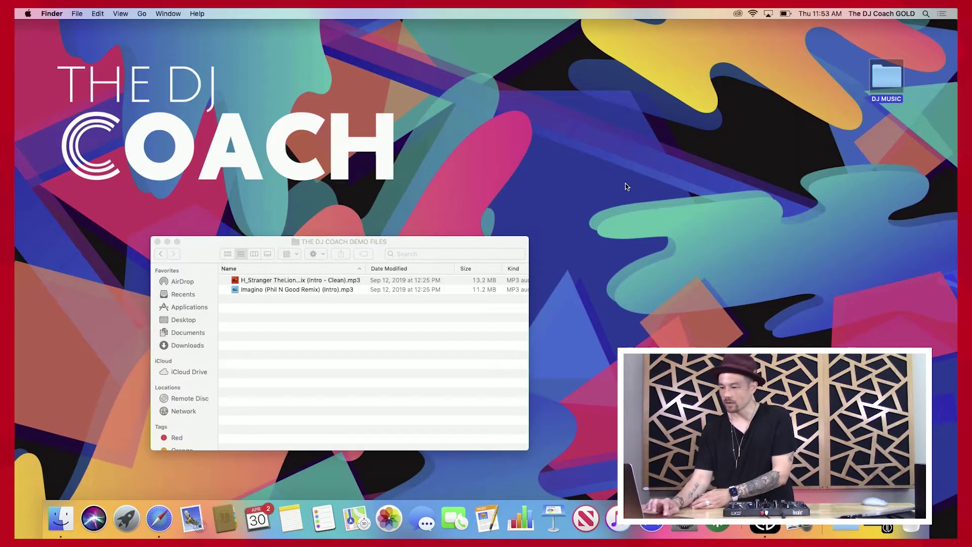
Drag both demo mp3 tracks into the DJ MUSIC folder, then close both Finder windows
double_click(887, 78)
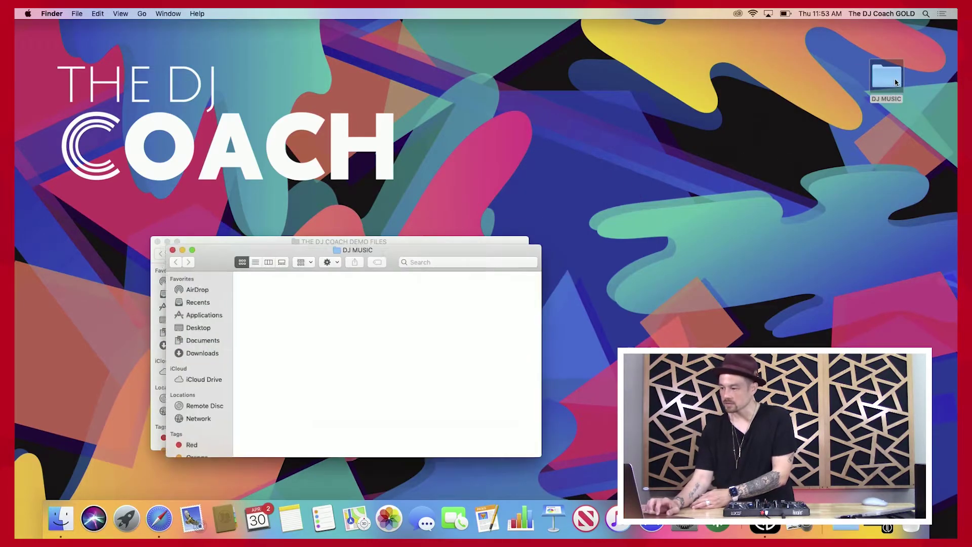
drag(434, 250, 660, 119)
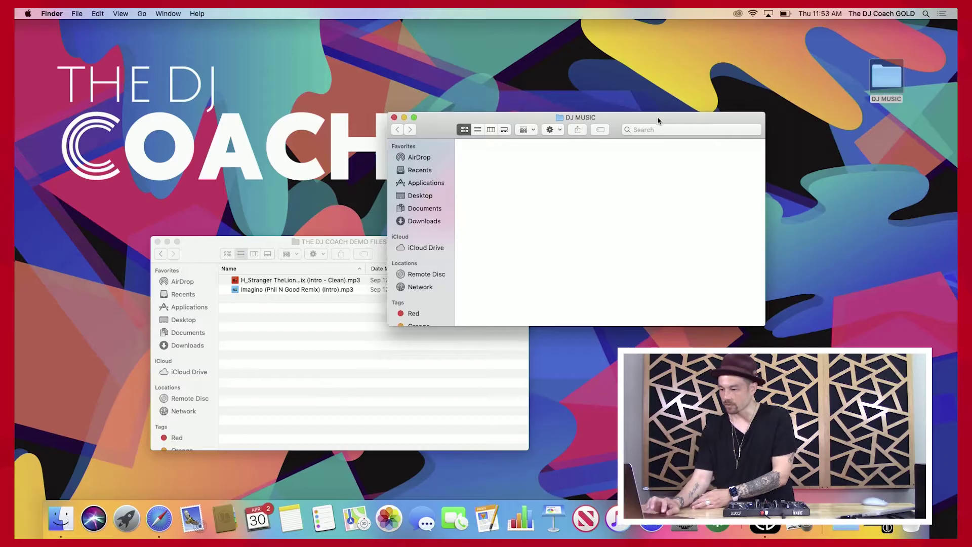
drag(334, 297, 568, 168)
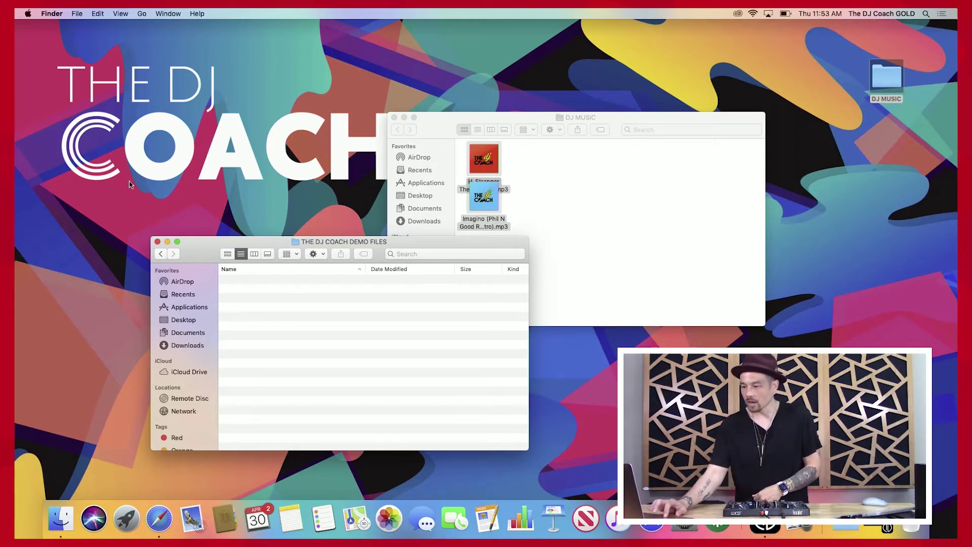
click(158, 242)
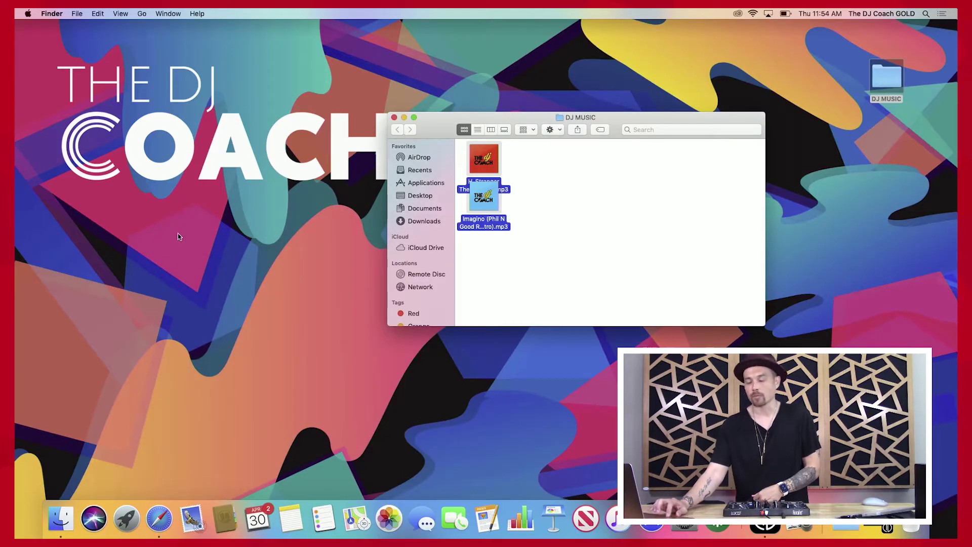
click(580, 196)
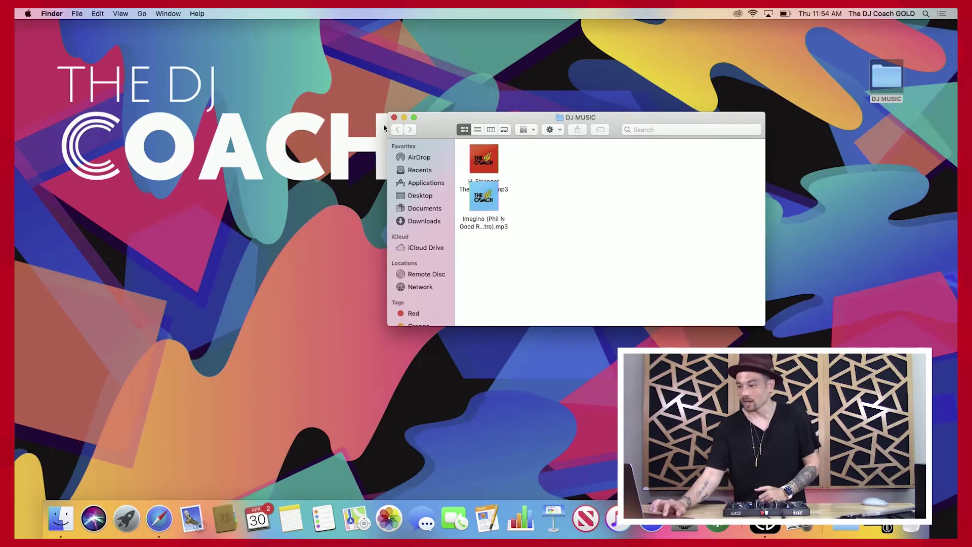
click(395, 118)
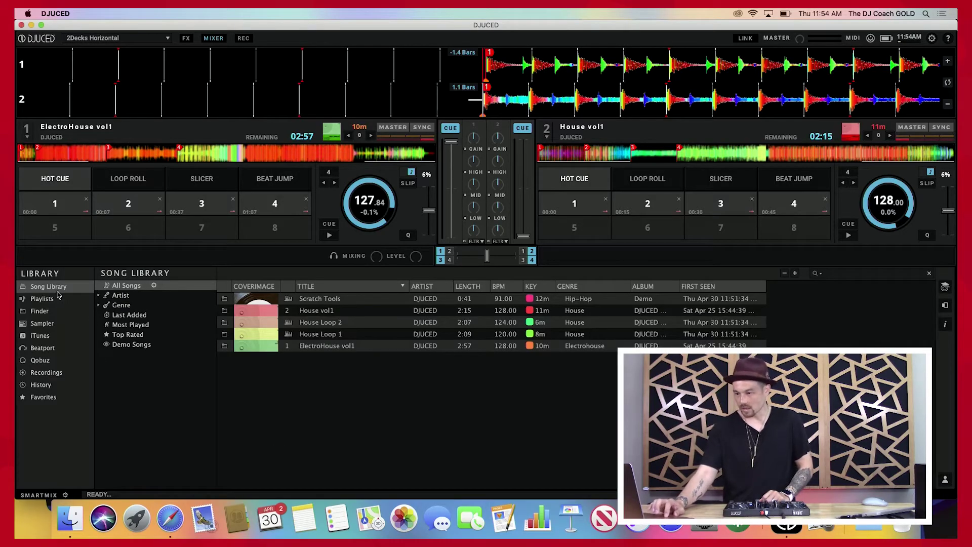
Browse to the Desktop's DJ MUSIC folder in the library's Finder section
click(46, 317)
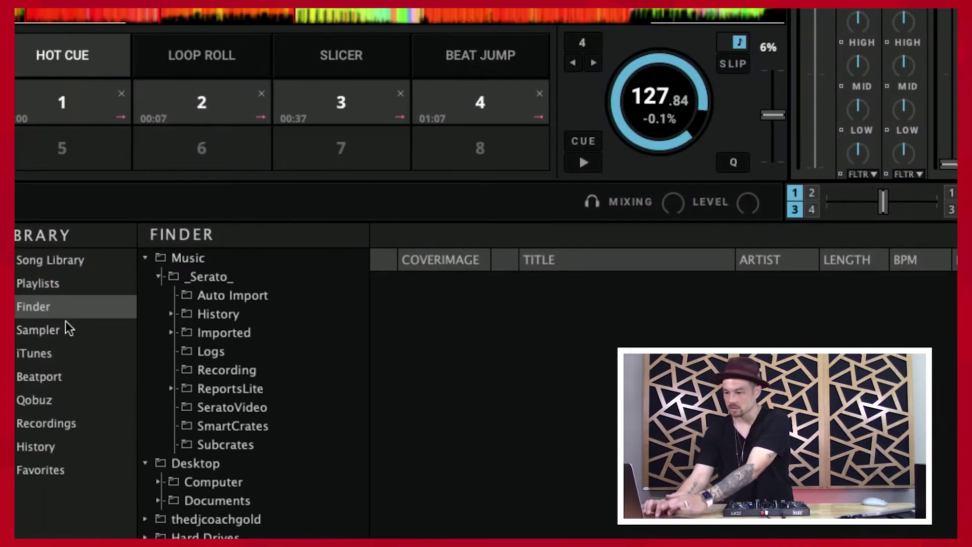
click(146, 257)
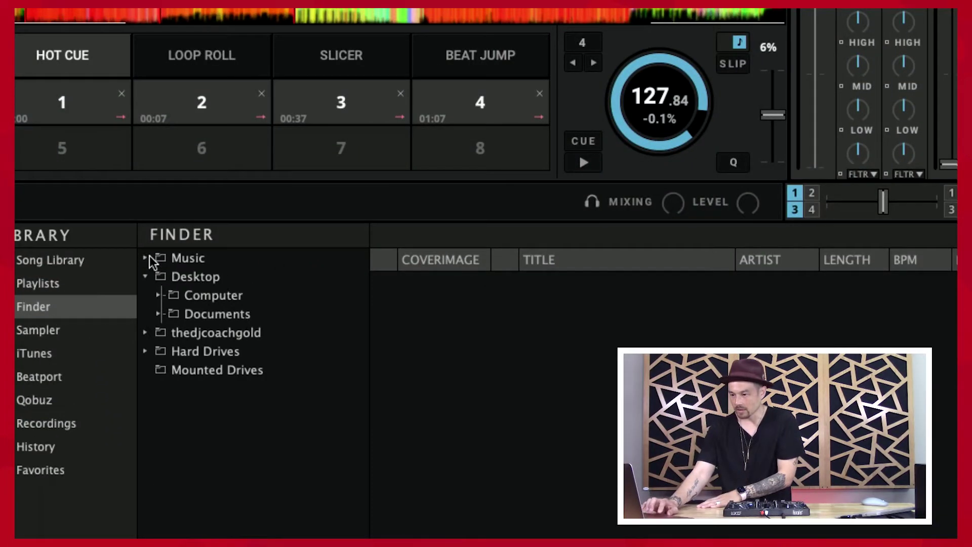
click(147, 276)
click(146, 276)
click(213, 334)
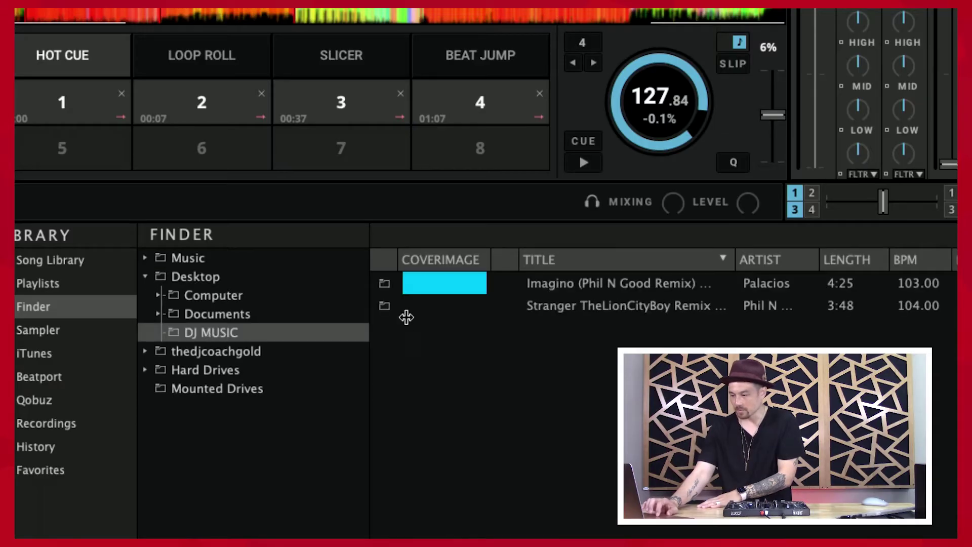
Analyze the BPM of the Imagino and Stranger tracks (103.00 and 104.00 BPM)
click(621, 290)
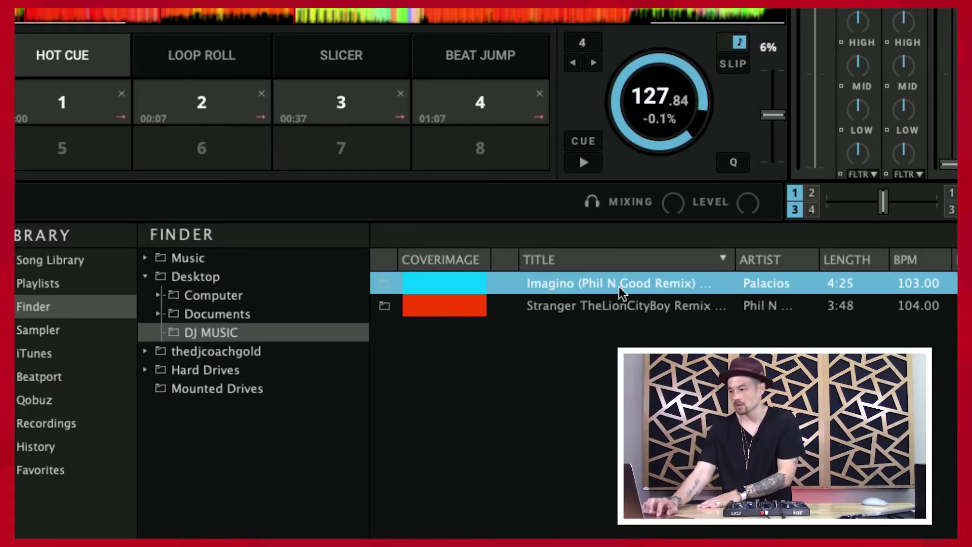
right_click(616, 285)
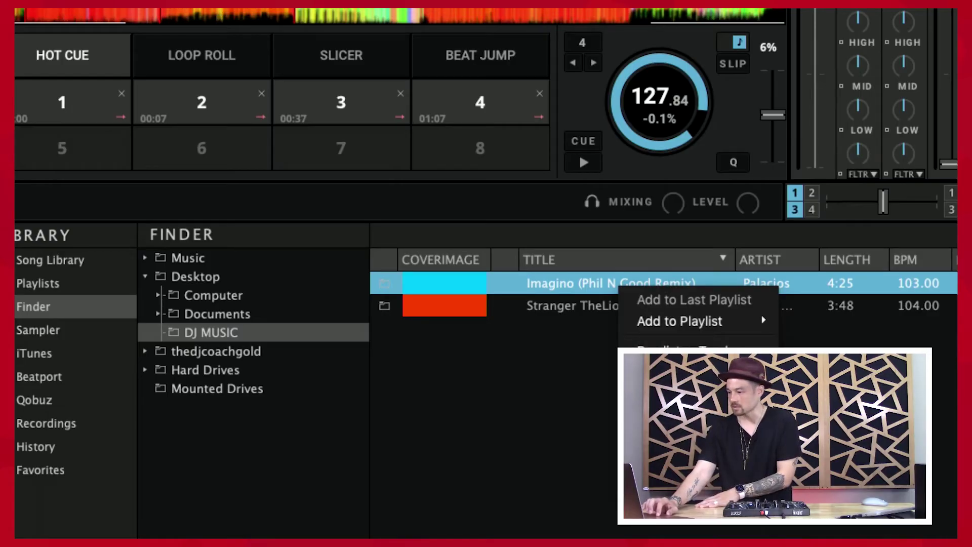
click(688, 385)
click(575, 308)
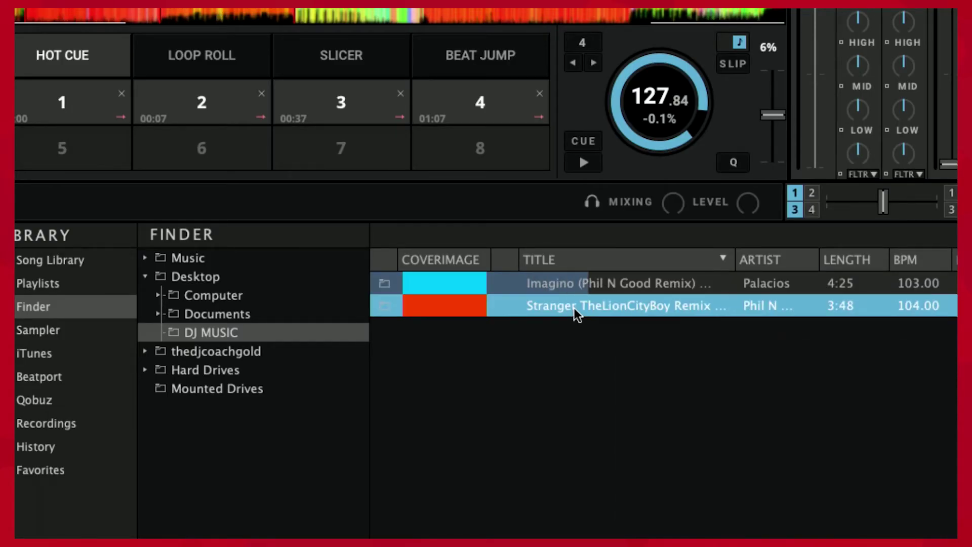
right_click(574, 308)
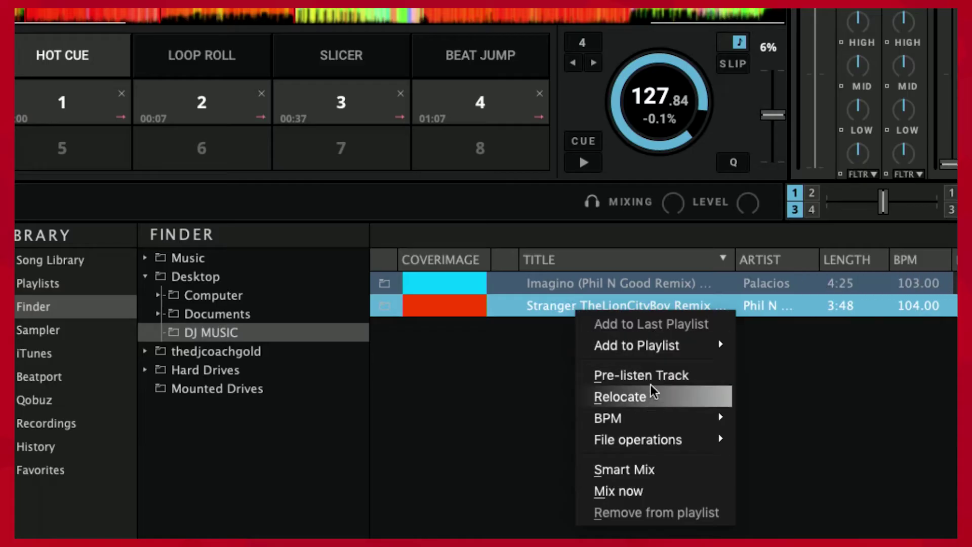
mouse_move(650, 413)
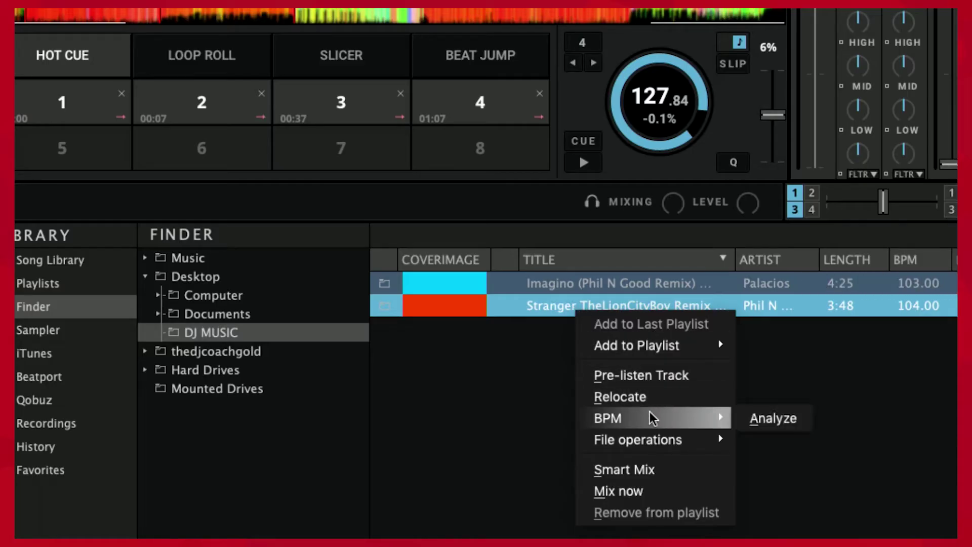
click(762, 421)
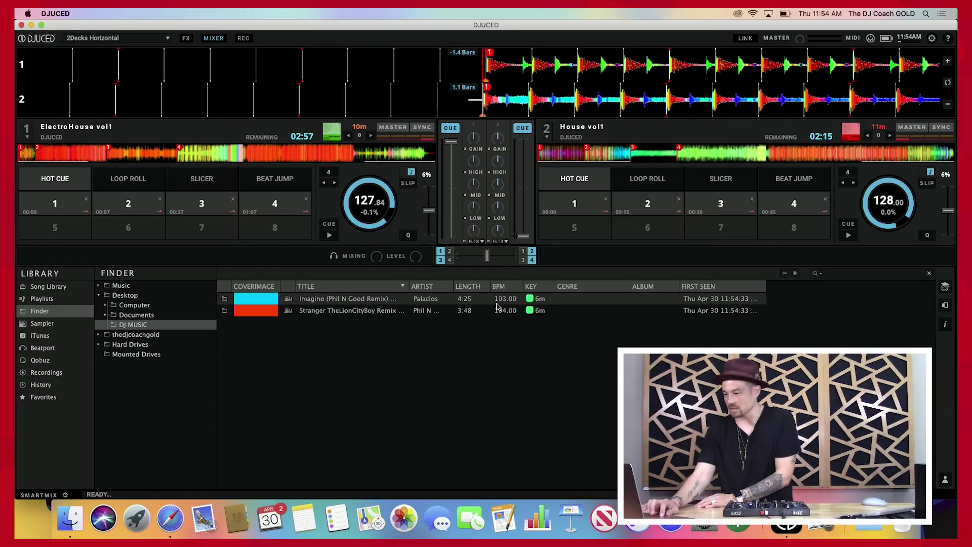
click(515, 300)
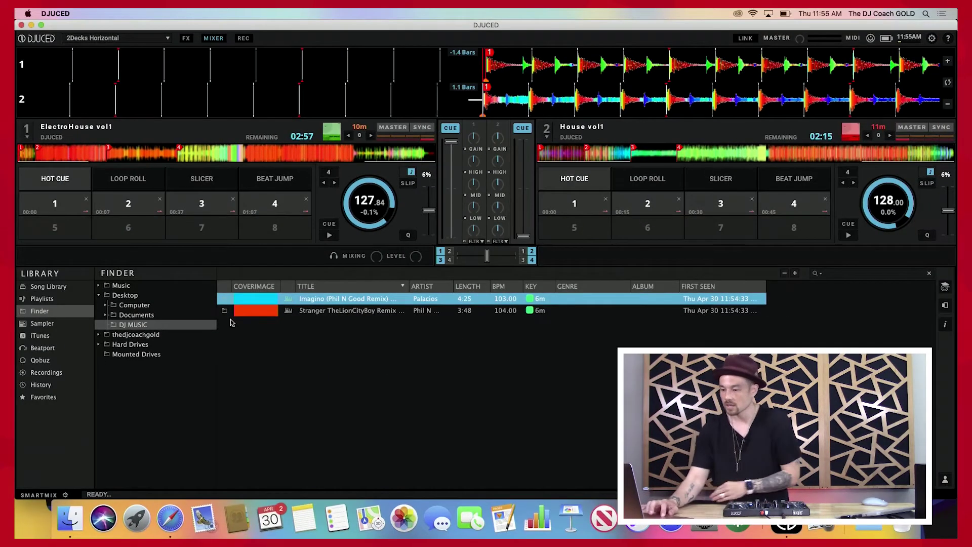
Select the Stranger track in the DJ MUSIC folder listing
click(335, 314)
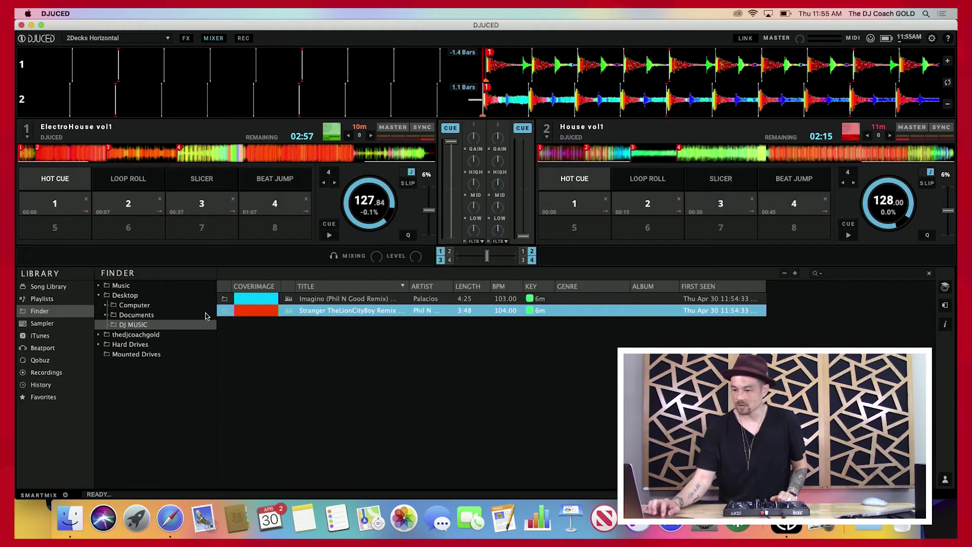
Find the newly imported Stranger track in the library's All Songs list
click(48, 287)
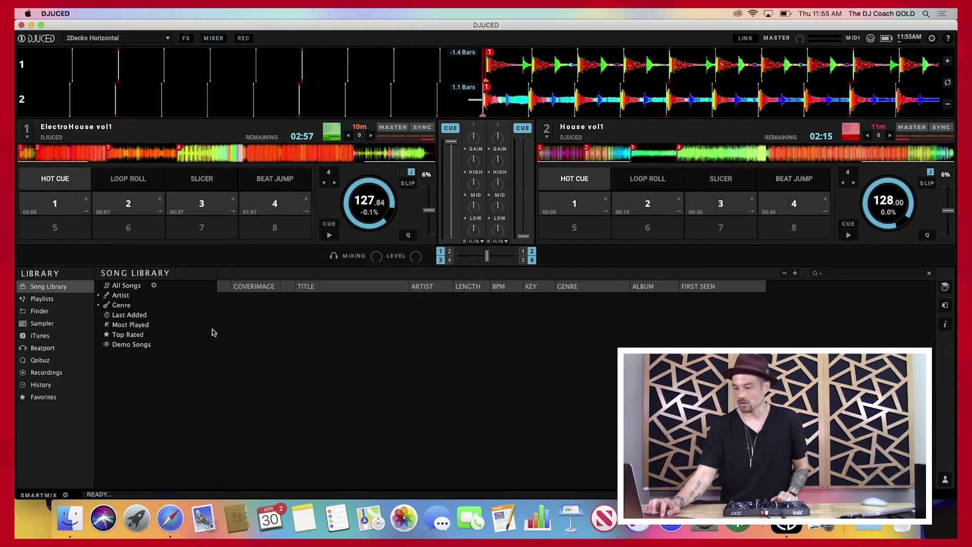
click(144, 289)
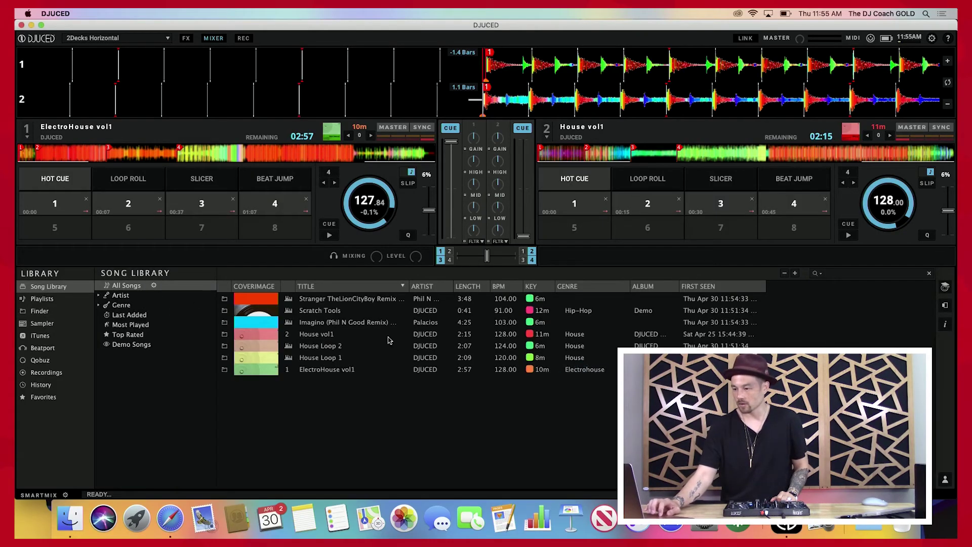
click(356, 303)
click(354, 311)
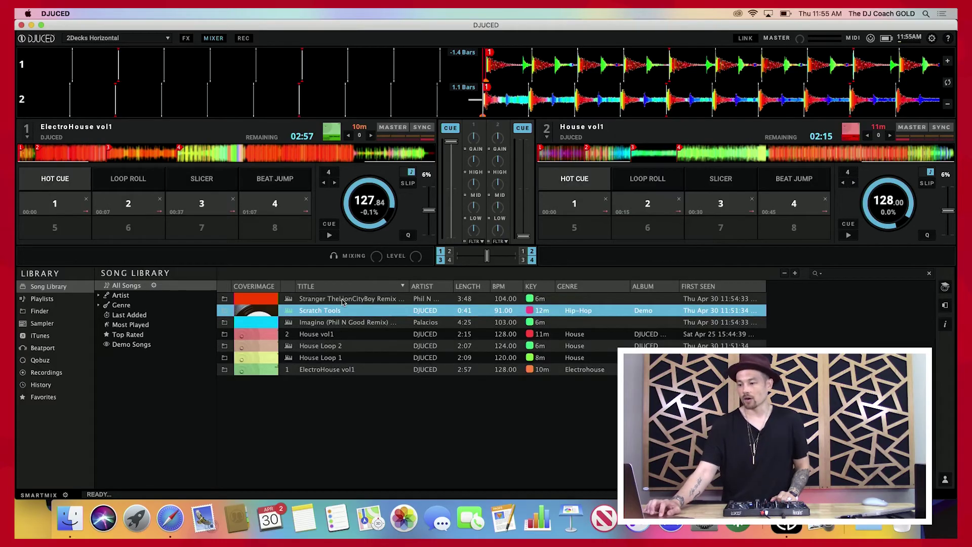
click(343, 300)
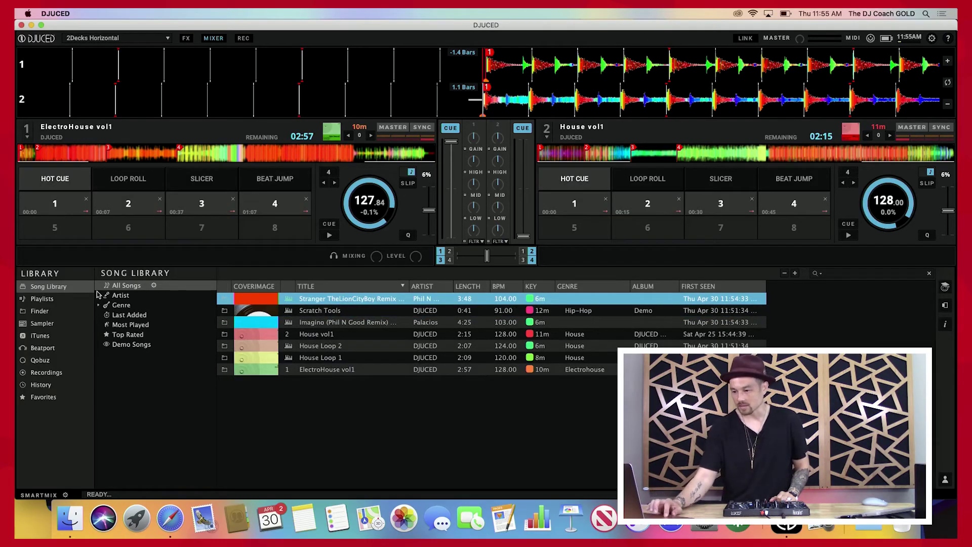
Create a new playlist named DEMO PLAYLIST and open it
click(53, 299)
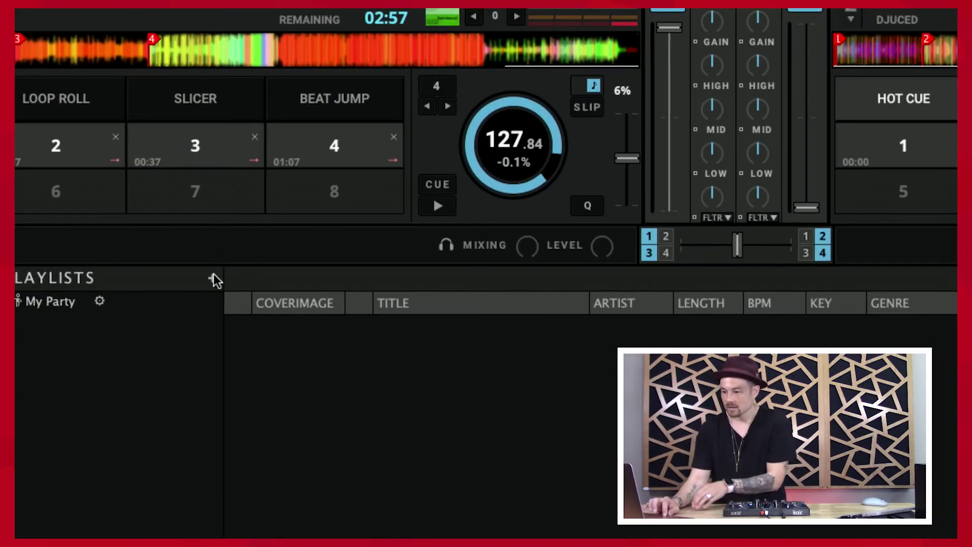
click(213, 278)
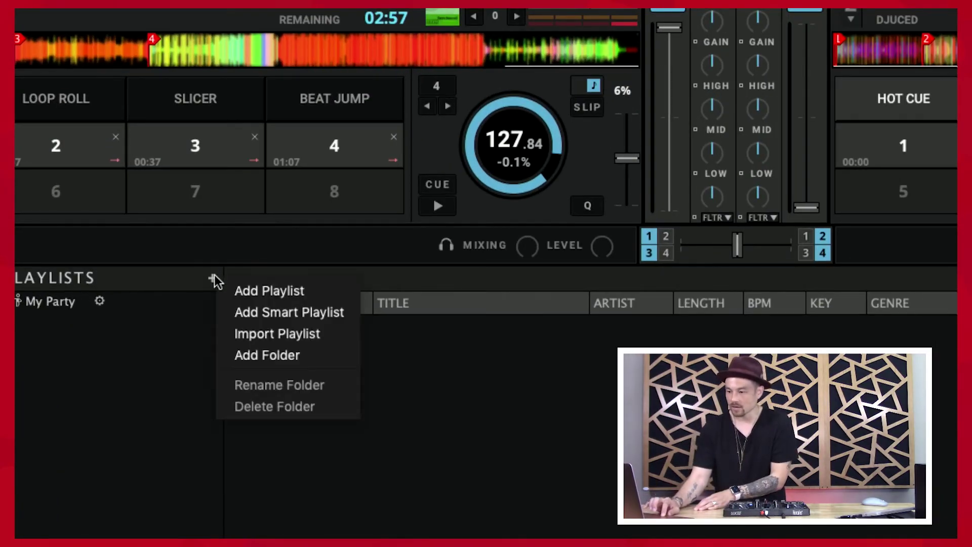
click(280, 294)
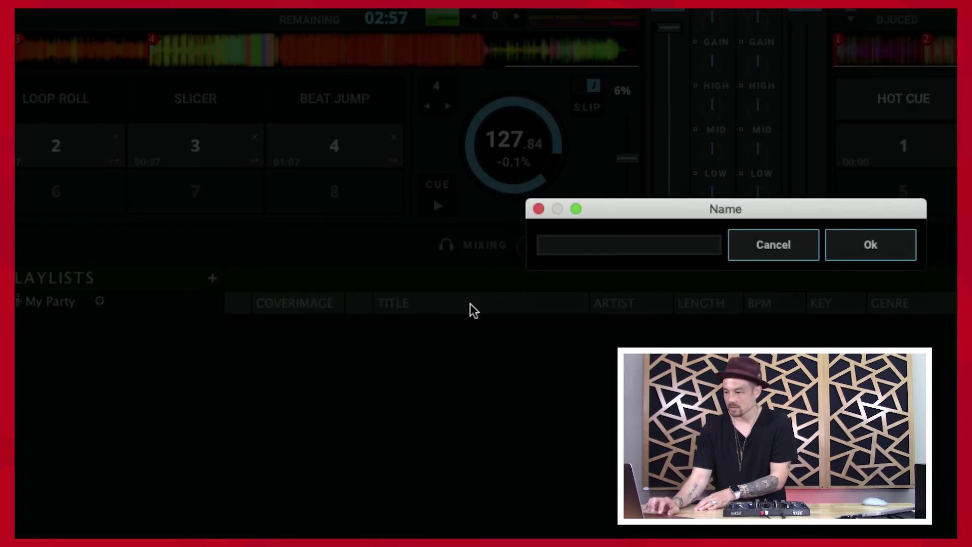
text(D)
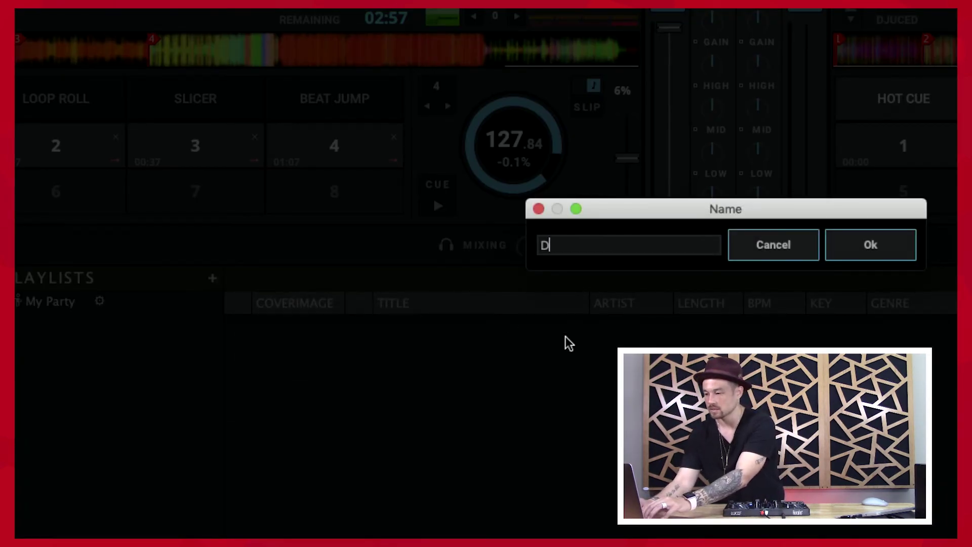
text(EMO PLAYLIST)
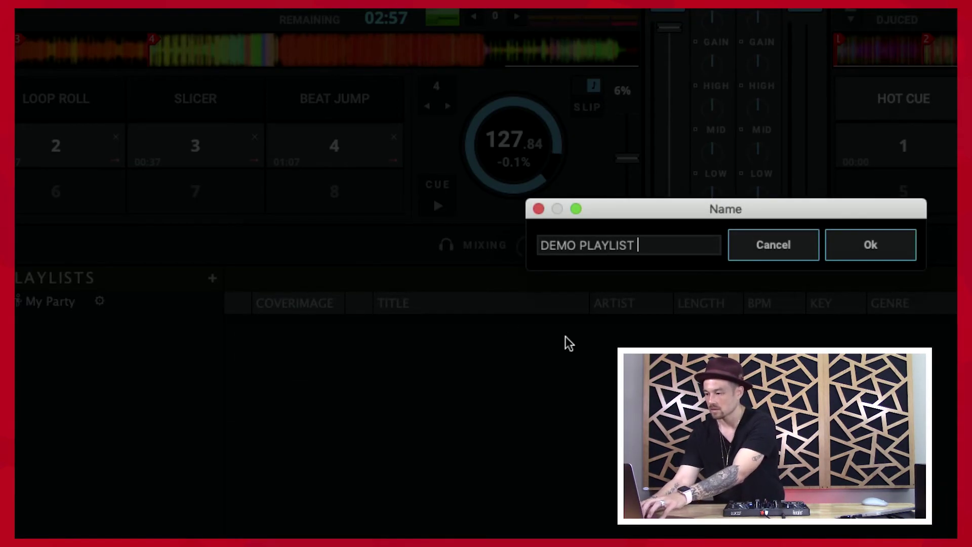
key(BackSpace)
click(863, 256)
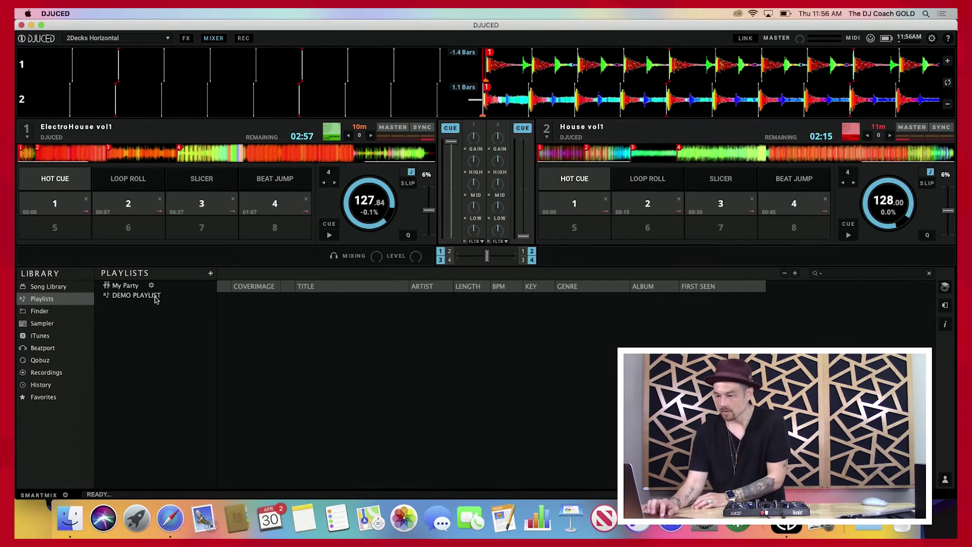
click(154, 296)
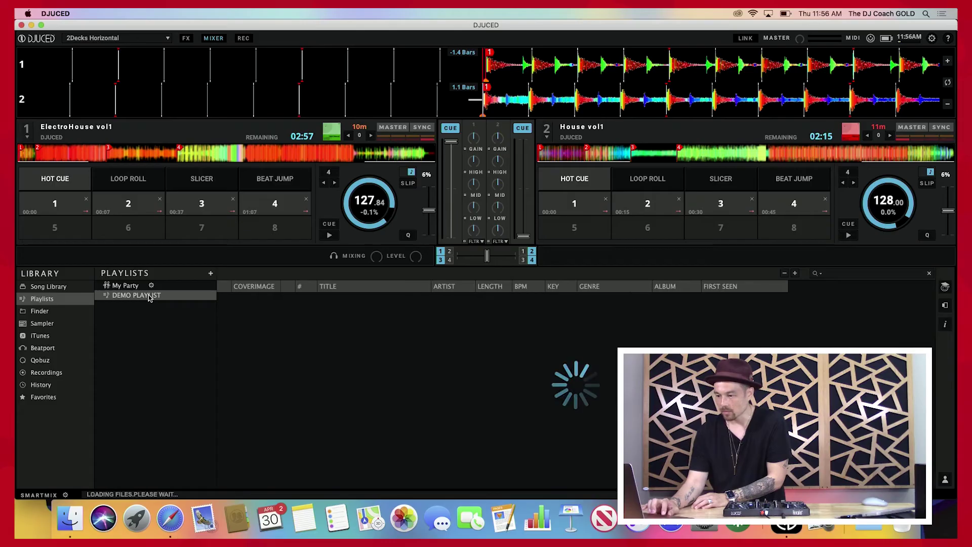
From All Songs, add the Stranger and Imagino remixes to DEMO PLAYLIST, then view the playlist
click(56, 287)
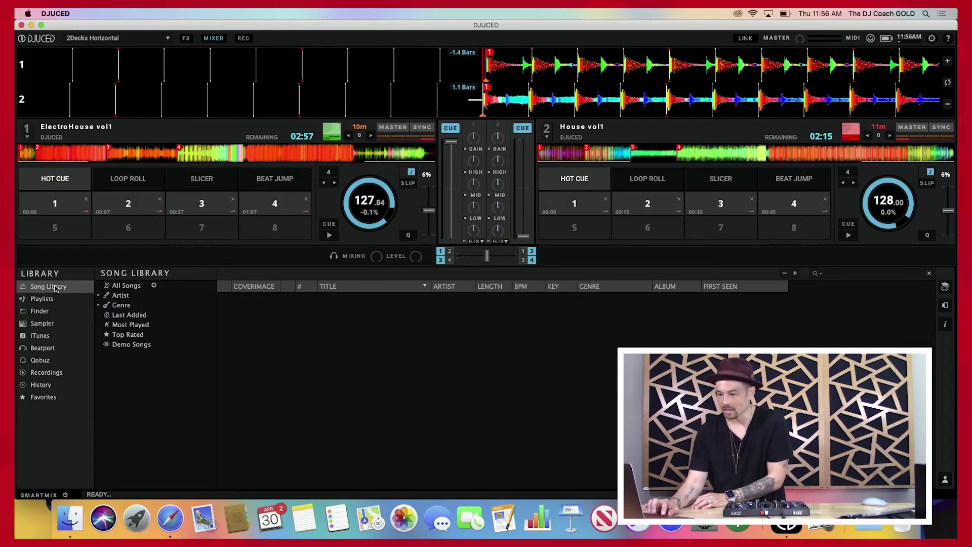
click(131, 287)
click(339, 299)
right_click(343, 301)
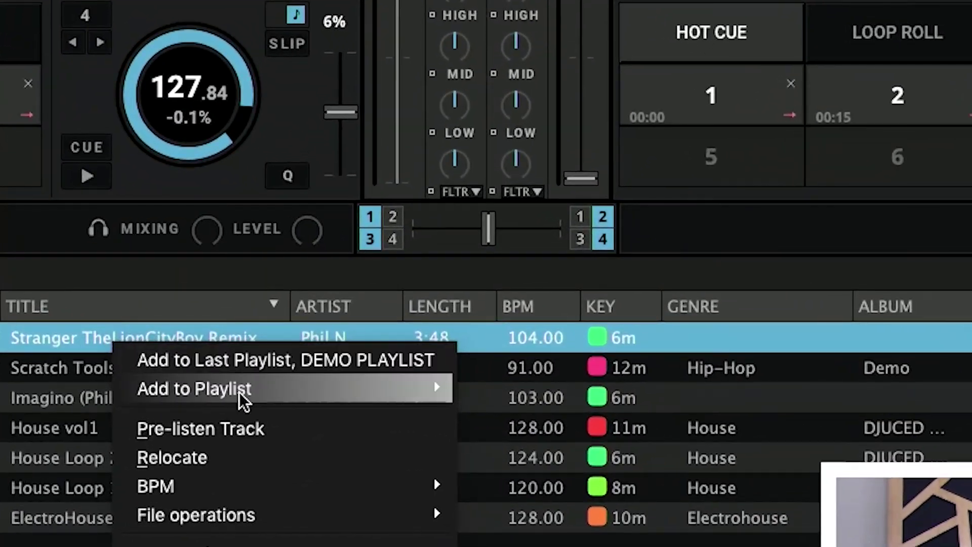
mouse_move(365, 338)
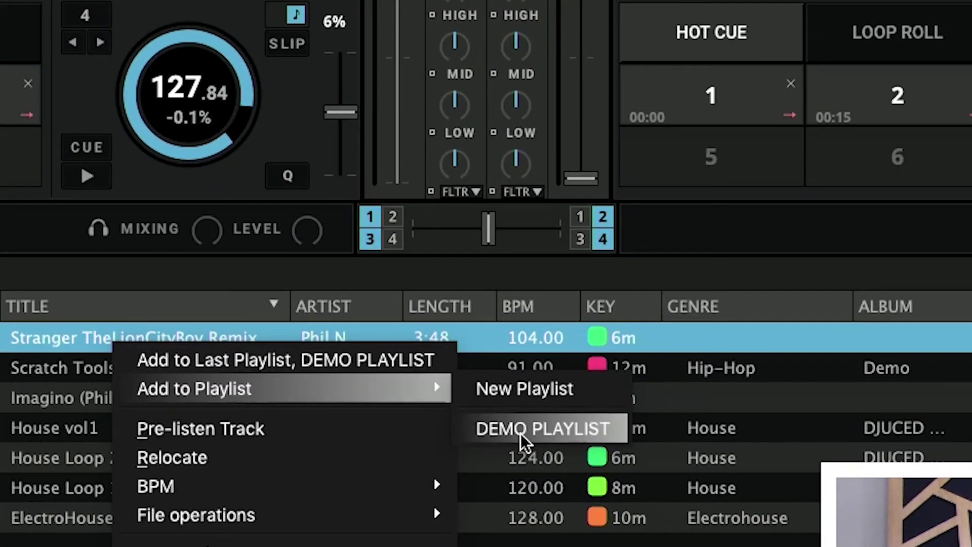
click(408, 361)
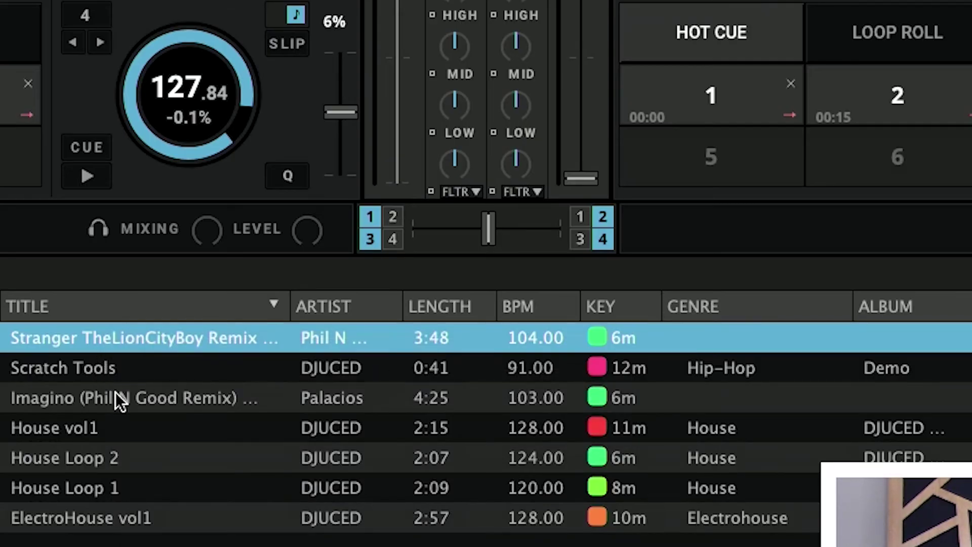
click(132, 403)
right_click(132, 403)
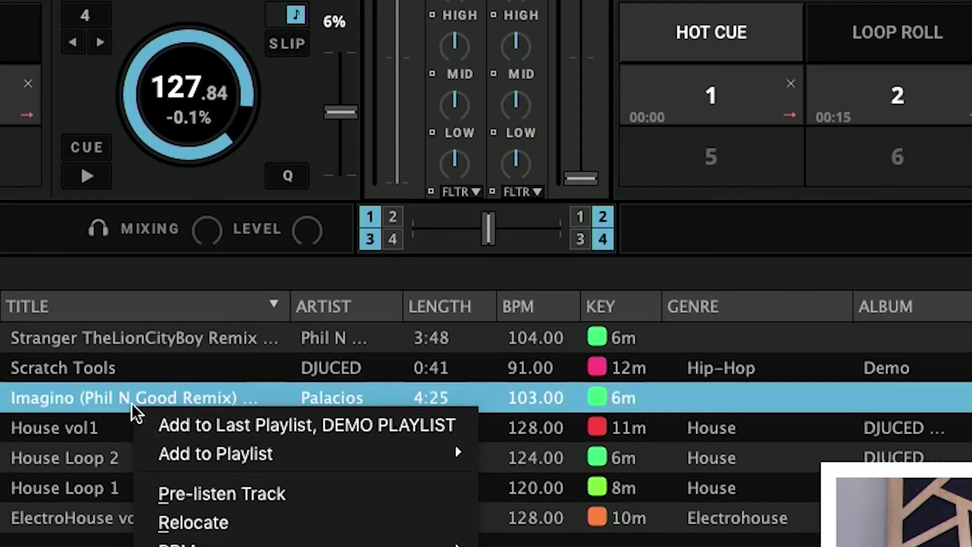
click(222, 425)
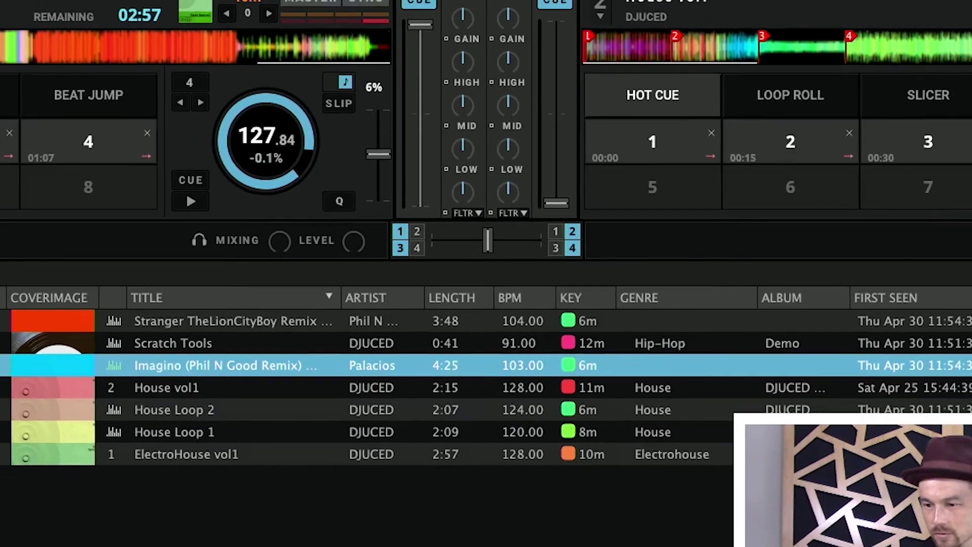
click(42, 298)
click(133, 296)
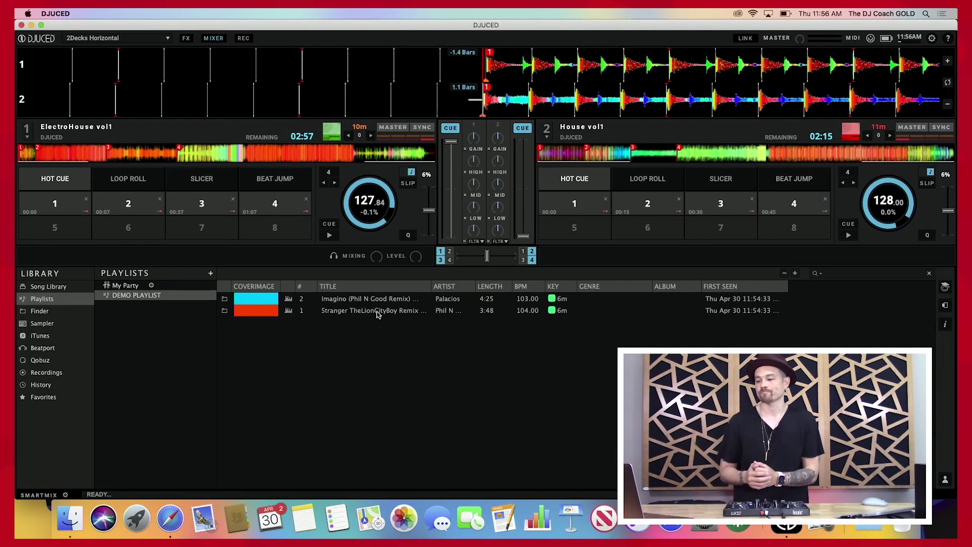
Load Stranger TheLionCityBoy Remix onto deck 1 and Imagino (Phil N Good Remix) onto deck 2
drag(370, 317, 151, 153)
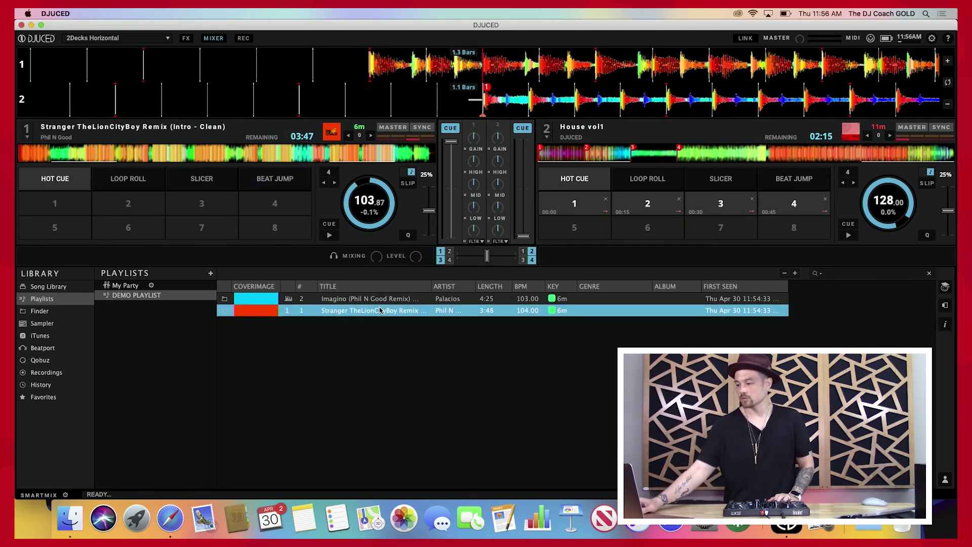
key(Up)
key(shift+Right)
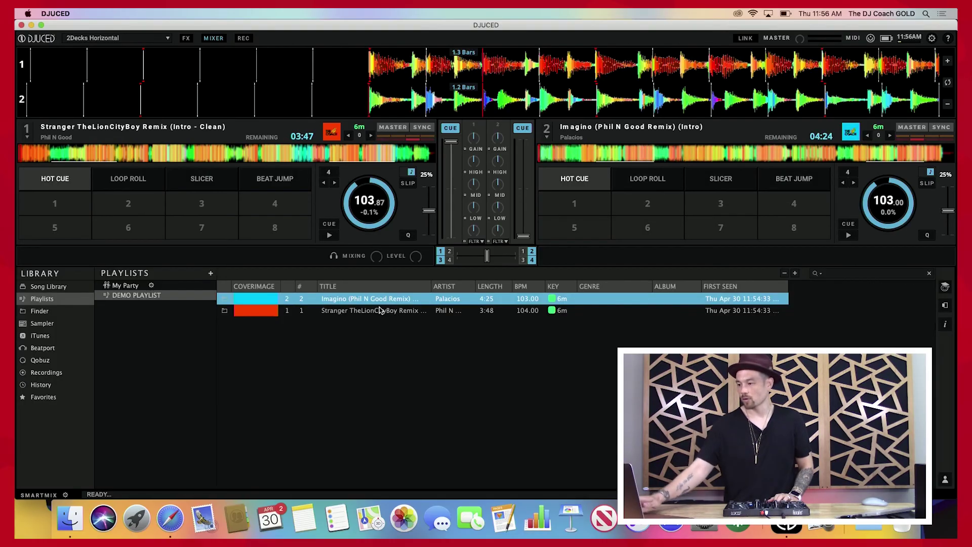